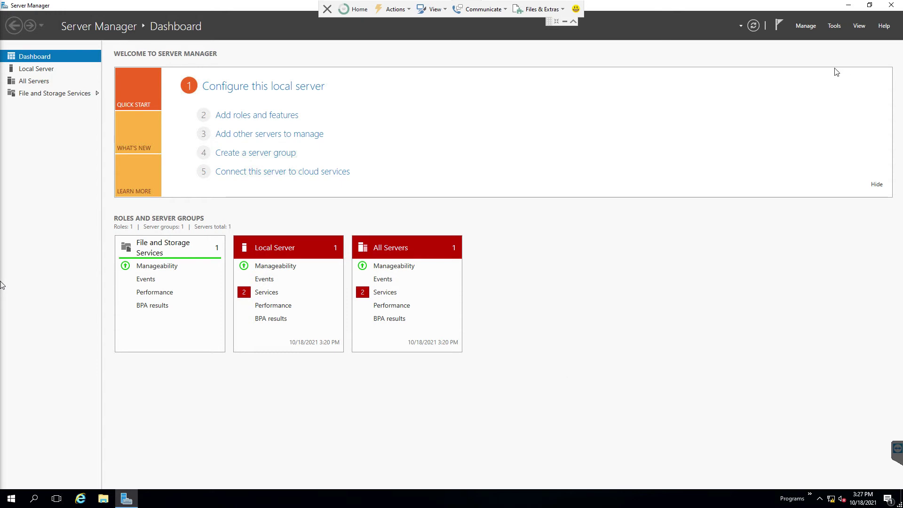
- Close Server Manager and bring up the Run dialog with the dcomcnfg command entered
click(892, 6)
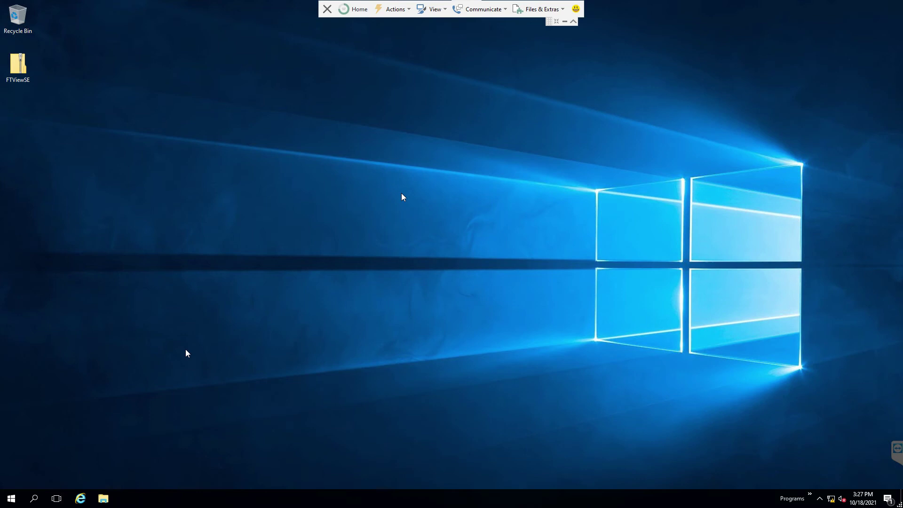
click(15, 500)
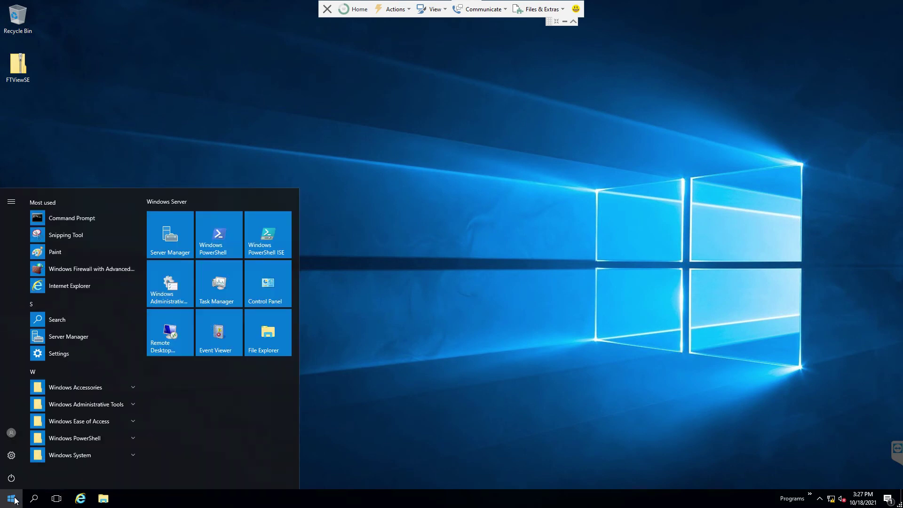
text(run)
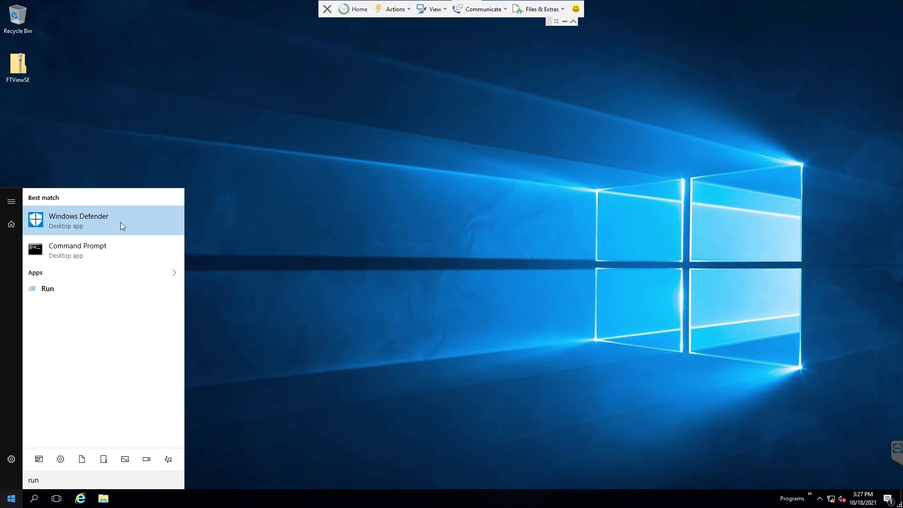
click(44, 288)
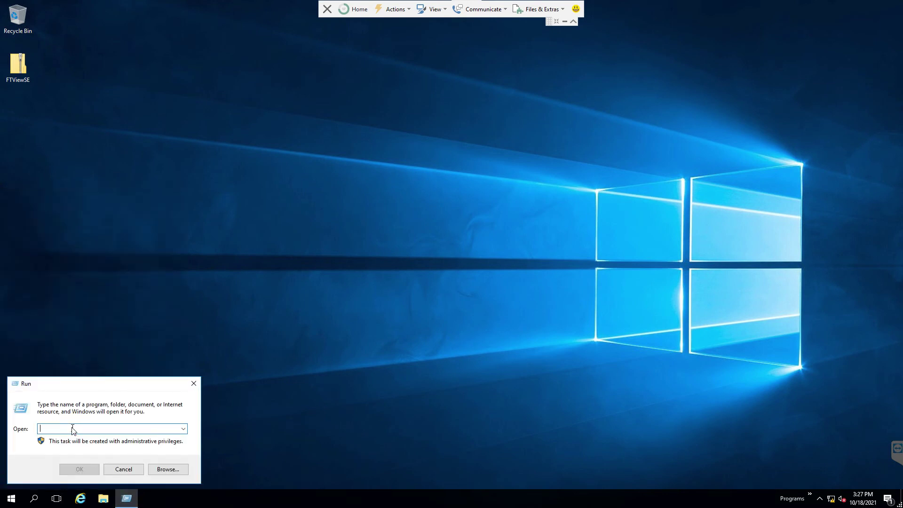
text(dcomcnfg)
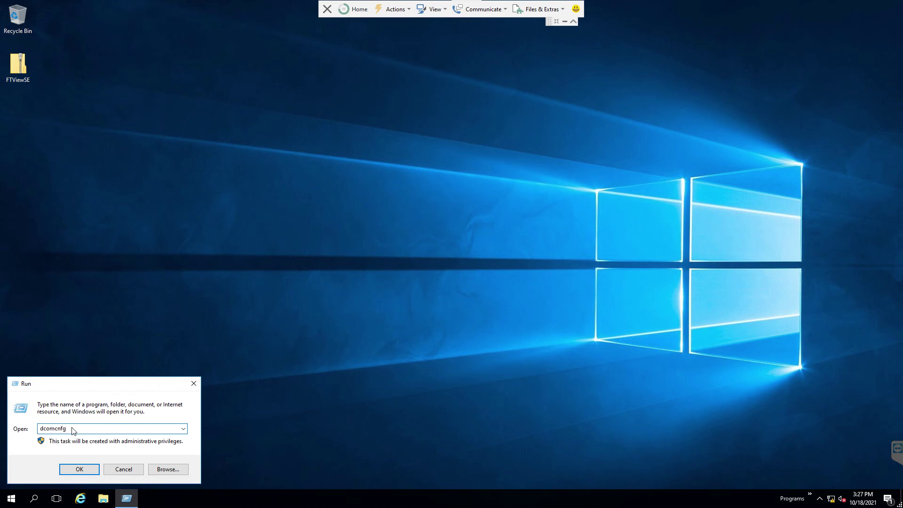
click(53, 429)
- Run dcomcnfg, expand Component Services > Computers, and show My Computer's shortcut menu
click(80, 468)
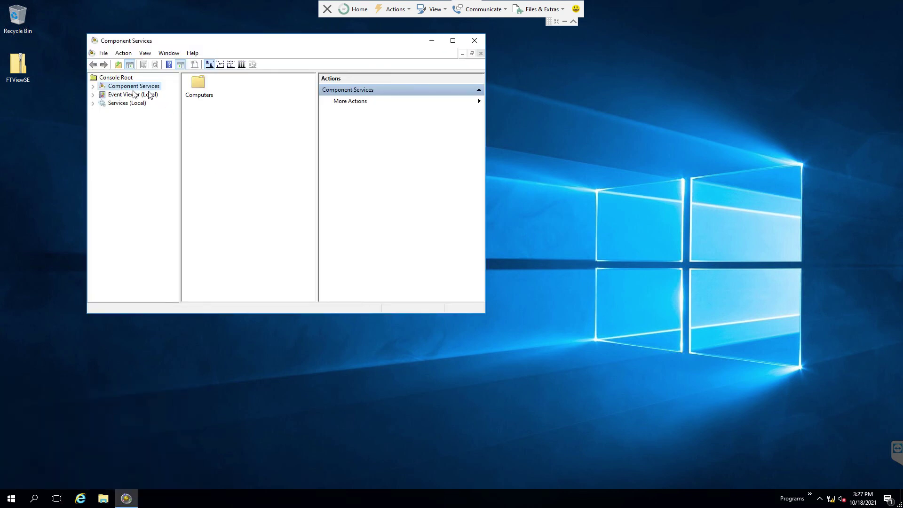
click(92, 86)
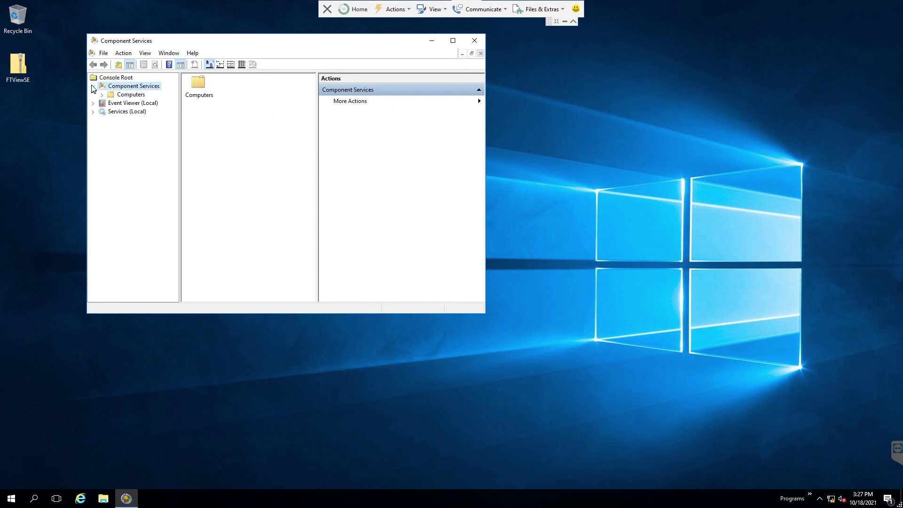
click(102, 94)
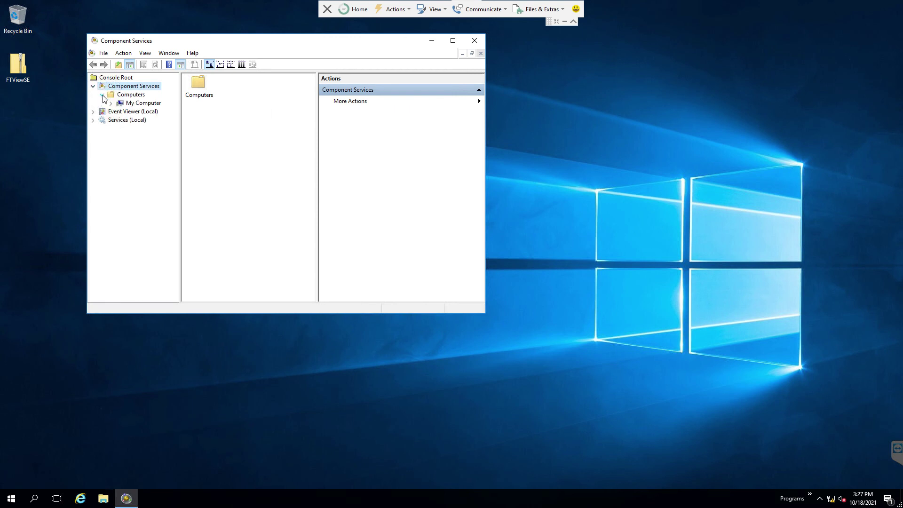
right_click(141, 105)
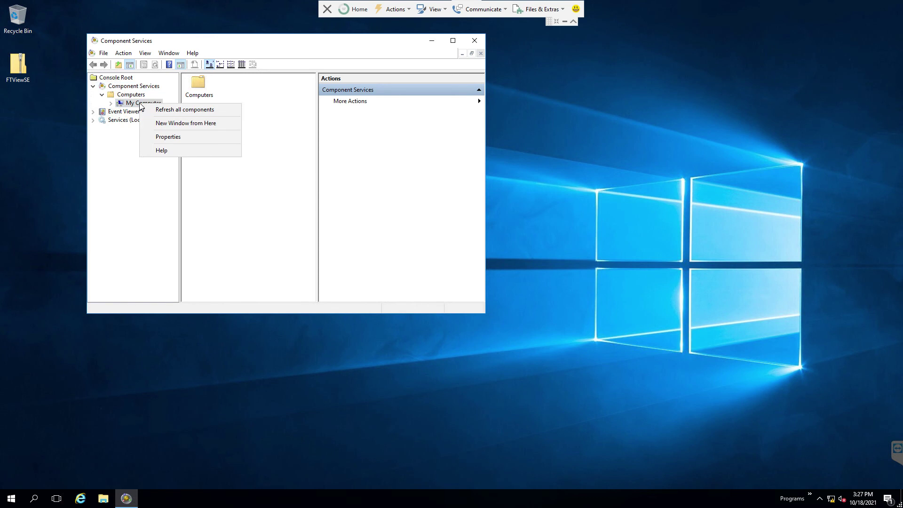
- Verify My Computer's Default Protocols list only Connection-oriented TCP/IP, then cancel without changes
click(167, 138)
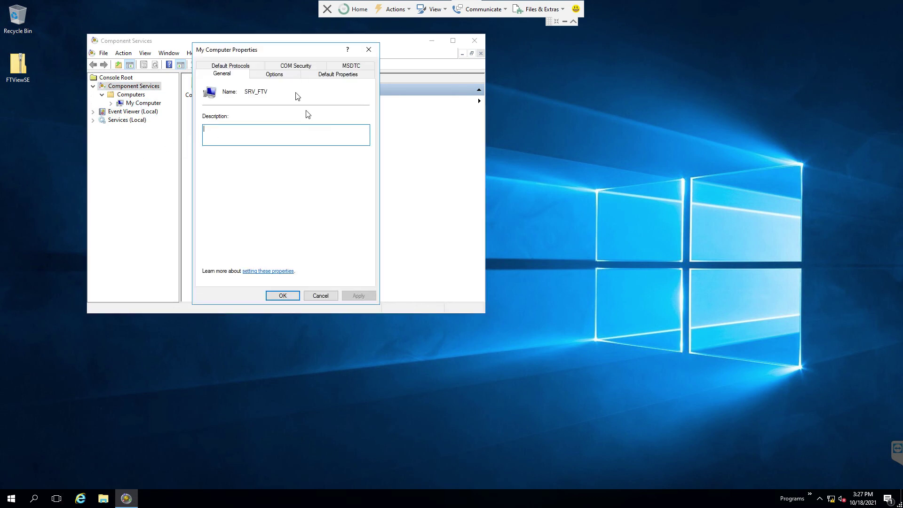
click(239, 68)
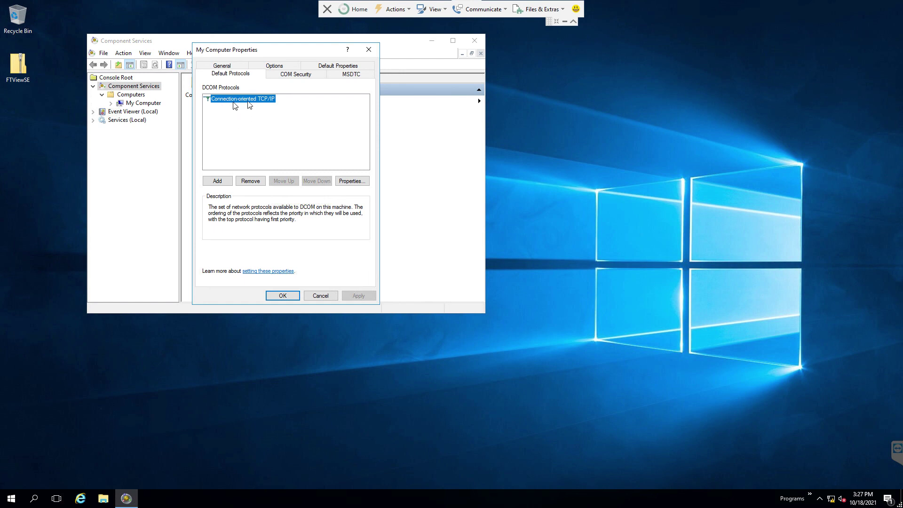
click(318, 296)
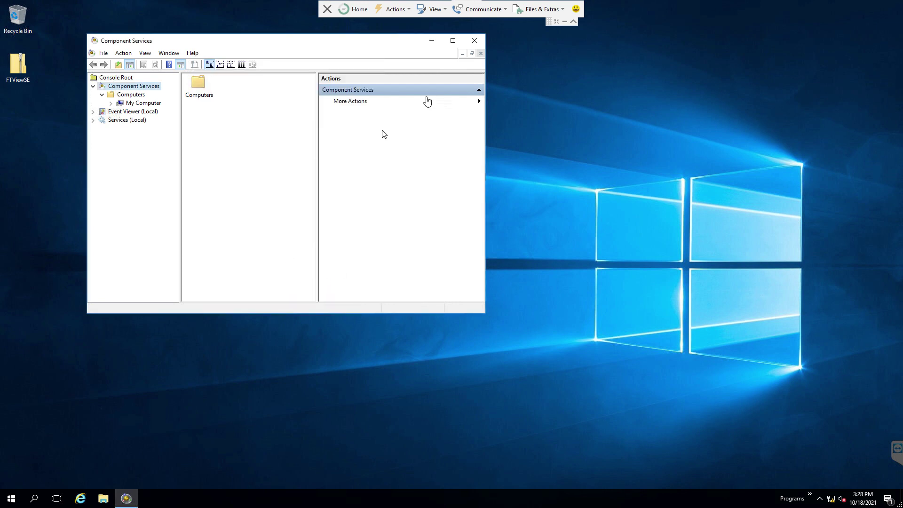